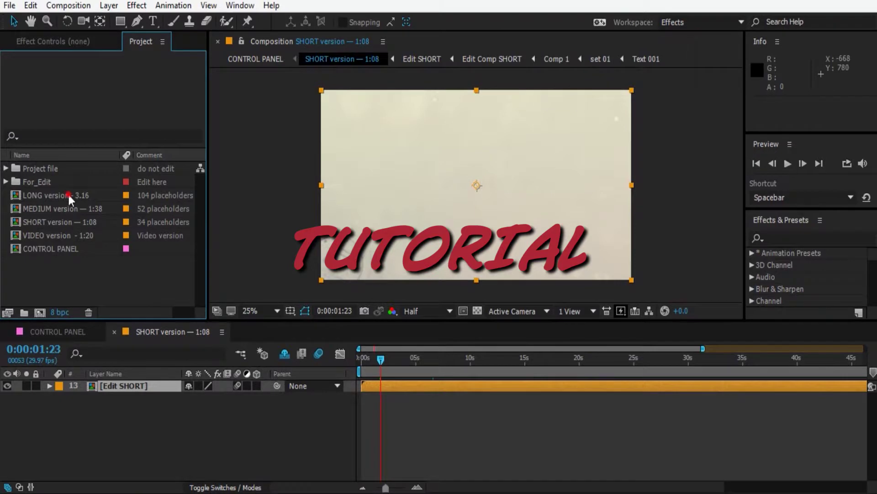
# Inspect the LONG, MEDIUM, SHORT and VIDEO version compositions in the Project panel.
pyautogui.click(69, 196)
pyautogui.click(68, 208)
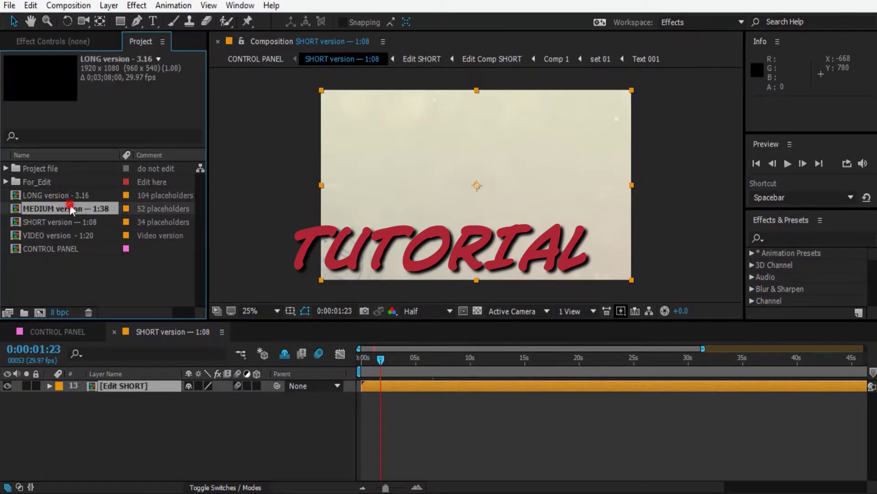
pyautogui.click(62, 222)
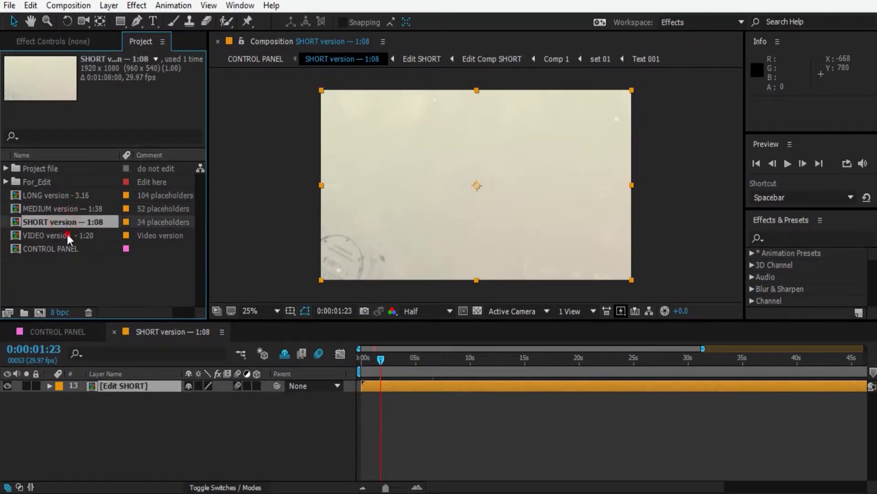
pyautogui.click(67, 235)
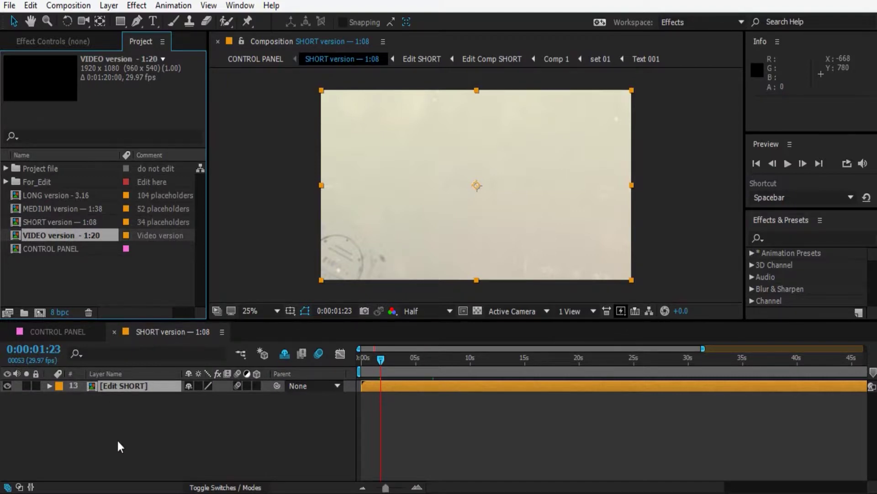
# Import all 34 downloaded Unsplash photos from the folder into the Project panel.
pyautogui.hotkey('alt', 'Tab')
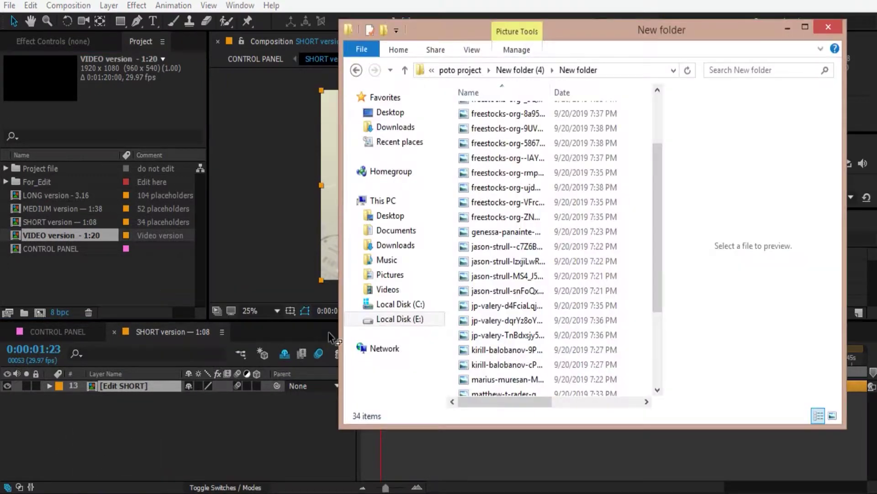
pyautogui.click(566, 275)
pyautogui.hotkey('ctrl', 'a')
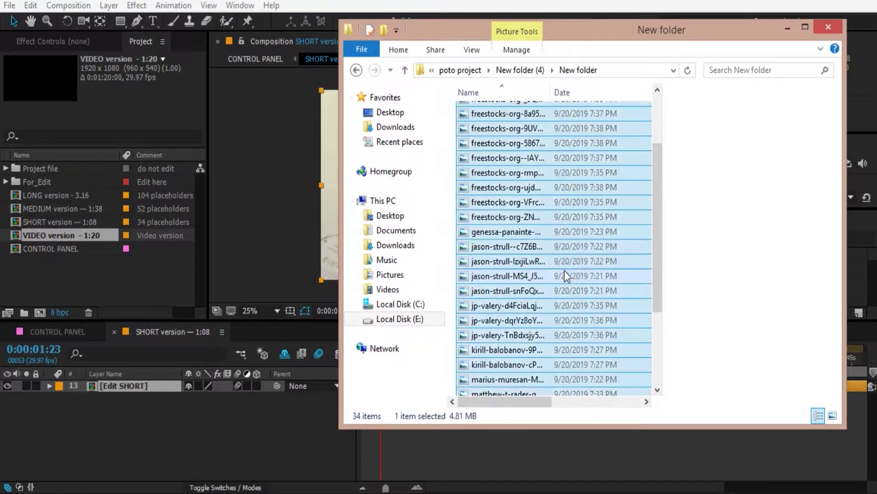
pyautogui.moveTo(555, 250)
pyautogui.mouseDown()
pyautogui.moveTo(236, 287)
pyautogui.moveTo(122, 281)
pyautogui.mouseUp()
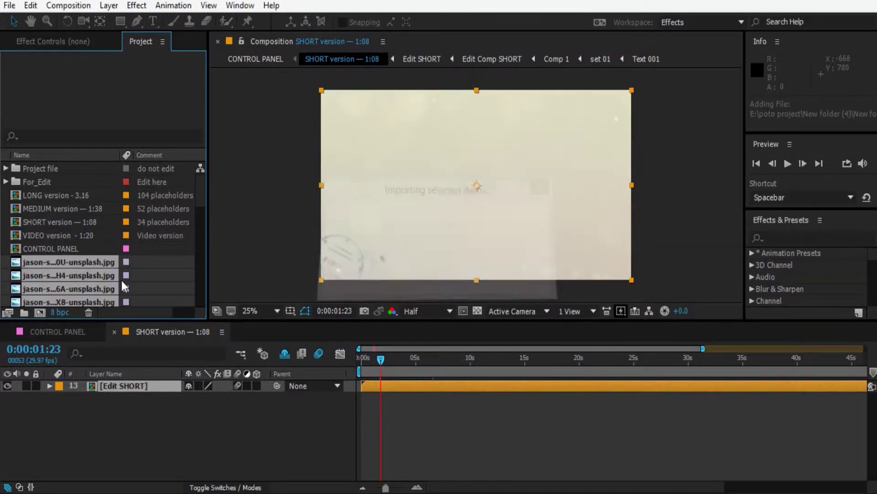
# Expand For_Edit and check item counts of its subfolders, confirming Foto_Placeholders holds 104 items.
pyautogui.scroll(-5, 94, 239)
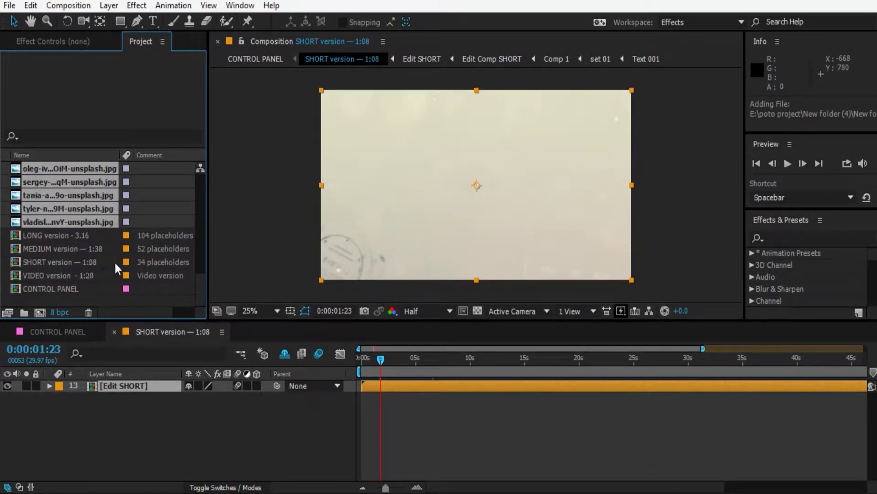
pyautogui.click(74, 262)
pyautogui.scroll(5, 73, 256)
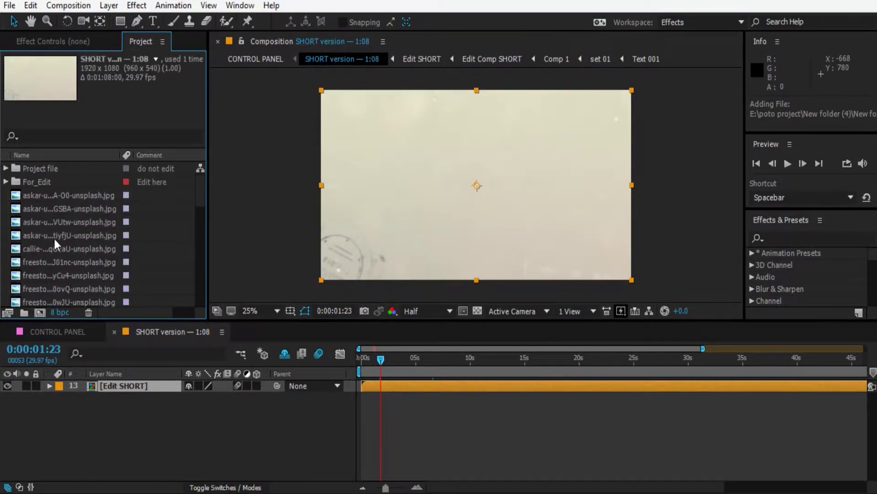
pyautogui.click(6, 182)
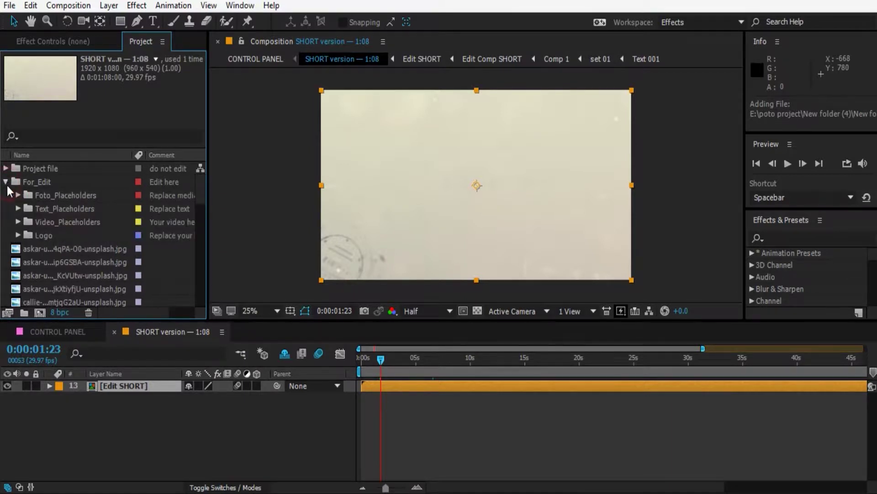
pyautogui.click(62, 195)
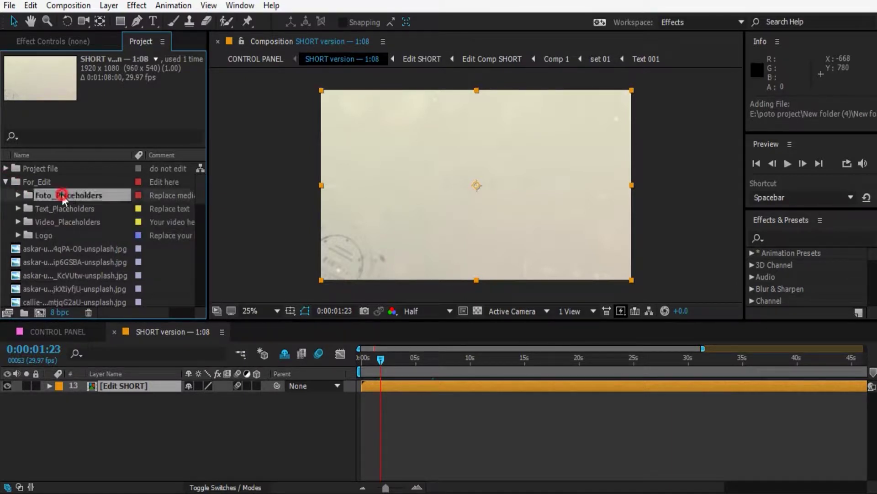
pyautogui.click(63, 208)
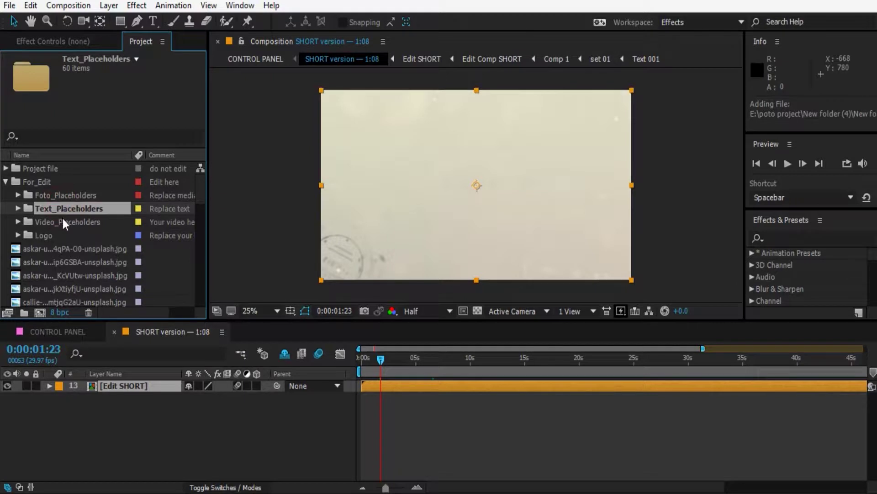
pyautogui.click(64, 223)
pyautogui.click(51, 236)
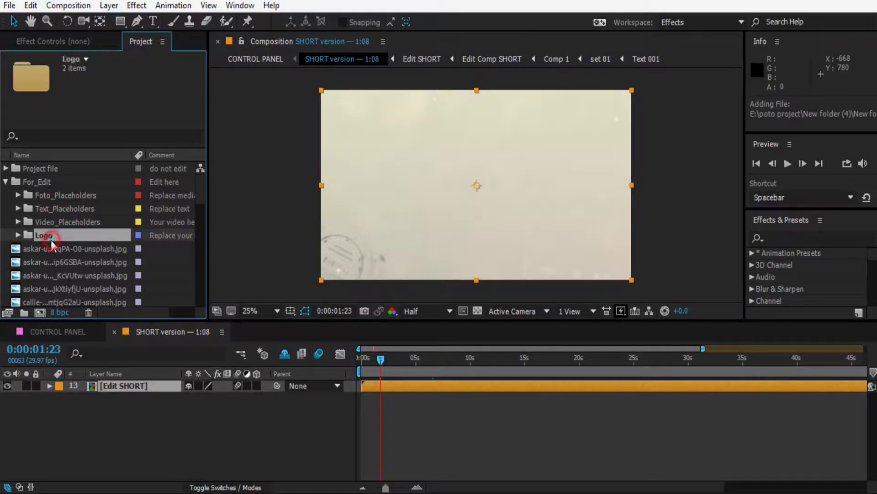
pyautogui.click(66, 196)
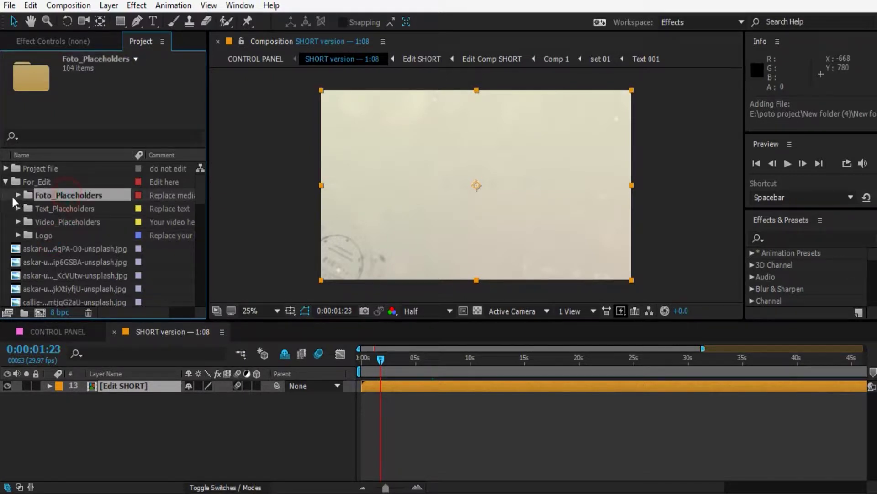
# Expand Foto_Placeholders and open the Image 00 placeholder composition.
pyautogui.click(17, 196)
pyautogui.scroll(-1, 29, 210)
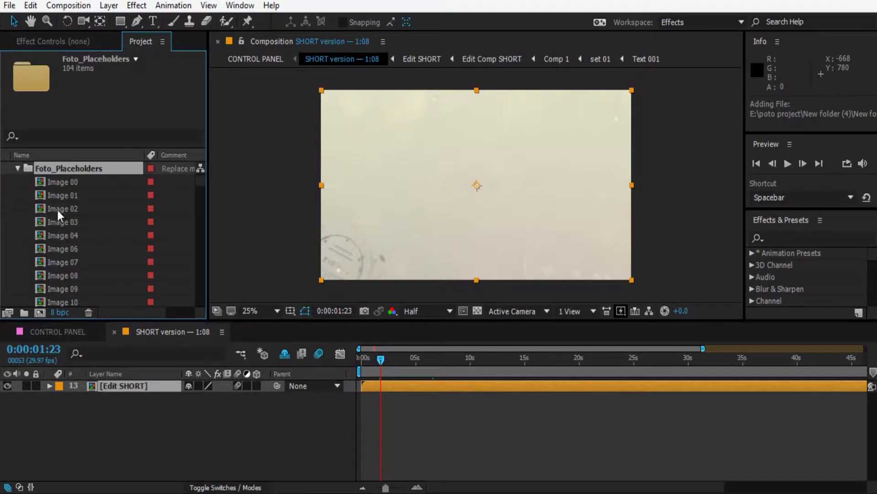
pyautogui.doubleClick(70, 181)
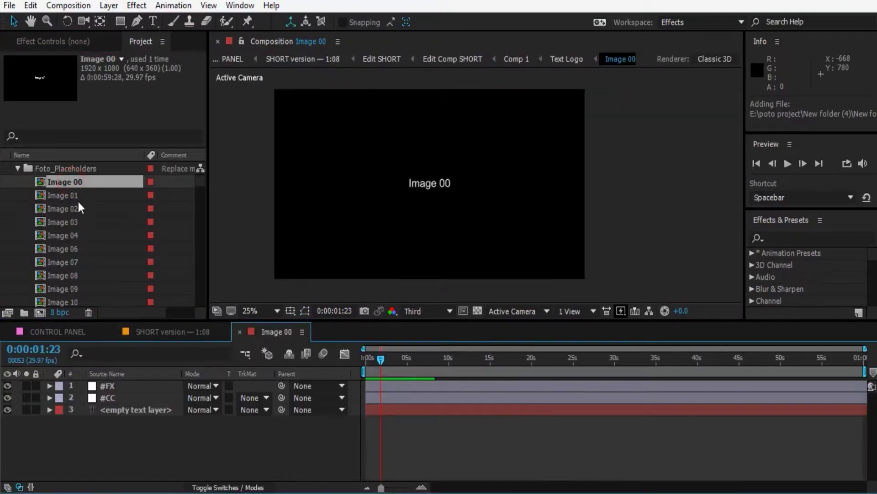
# Drag the first Unsplash photo (askar jpg) into Image 00 as its top layer.
pyautogui.scroll(-8, 100, 238)
pyautogui.scroll(-8, 99, 238)
pyautogui.scroll(-8, 100, 237)
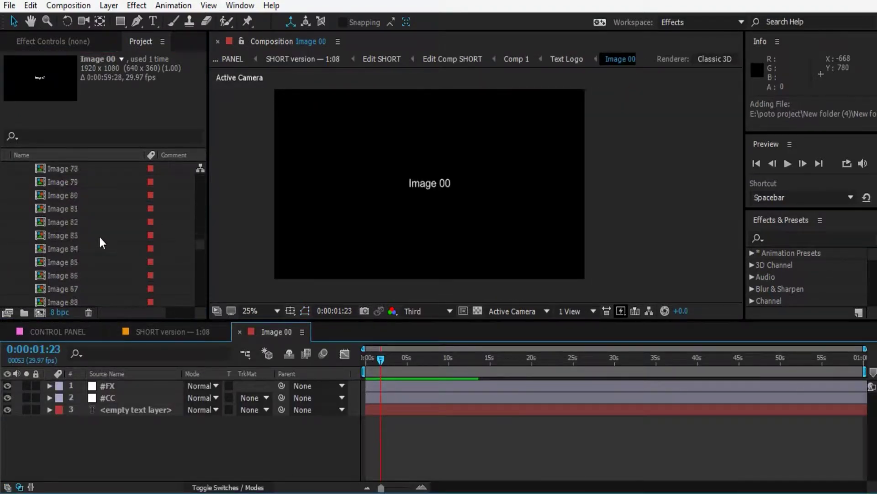
pyautogui.scroll(-8, 99, 238)
pyautogui.scroll(2, 78, 245)
pyautogui.click(58, 249)
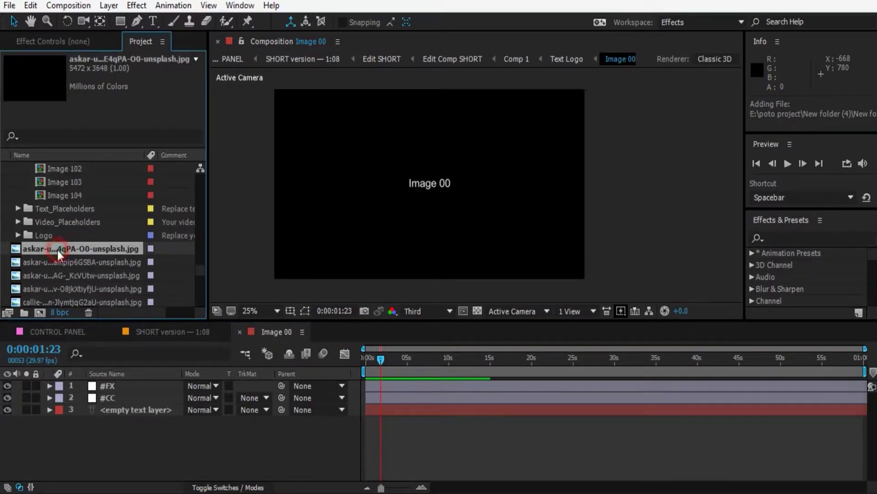
pyautogui.moveTo(53, 249); pyautogui.dragTo(106, 383)
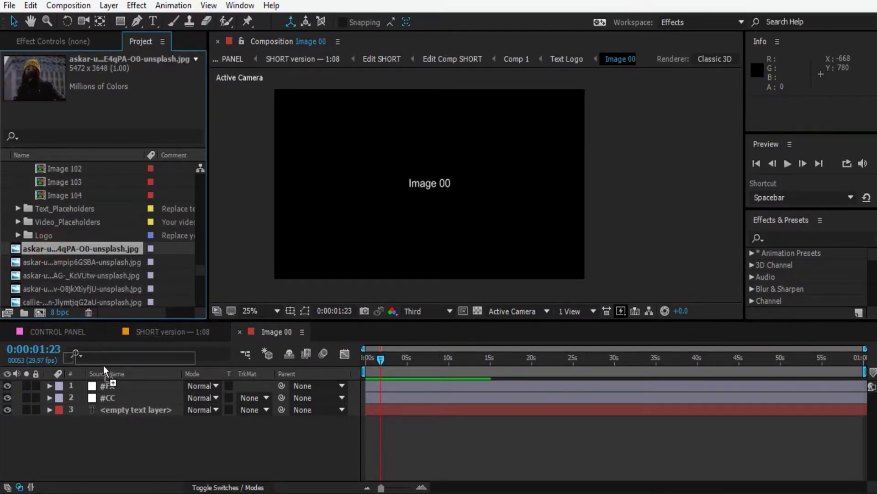
pyautogui.moveTo(106, 382); pyautogui.dragTo(106, 383)
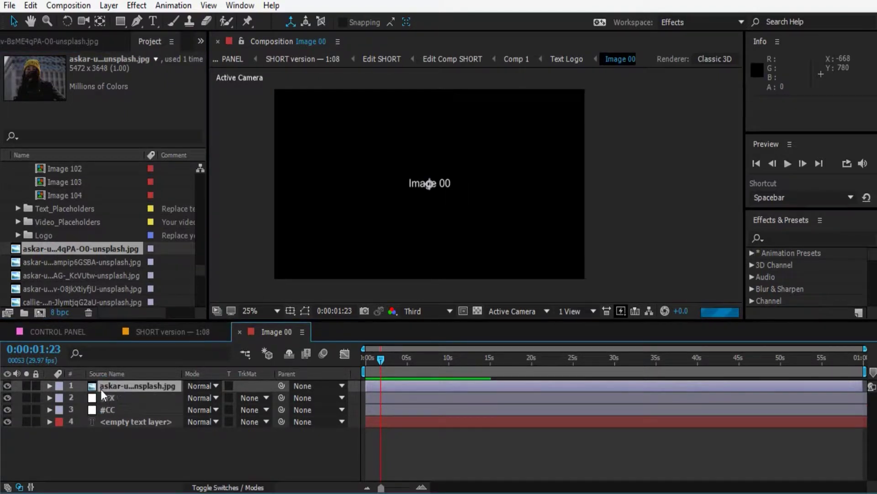
# Set the photo layer's Transform Scale to 36%.
pyautogui.click(52, 385)
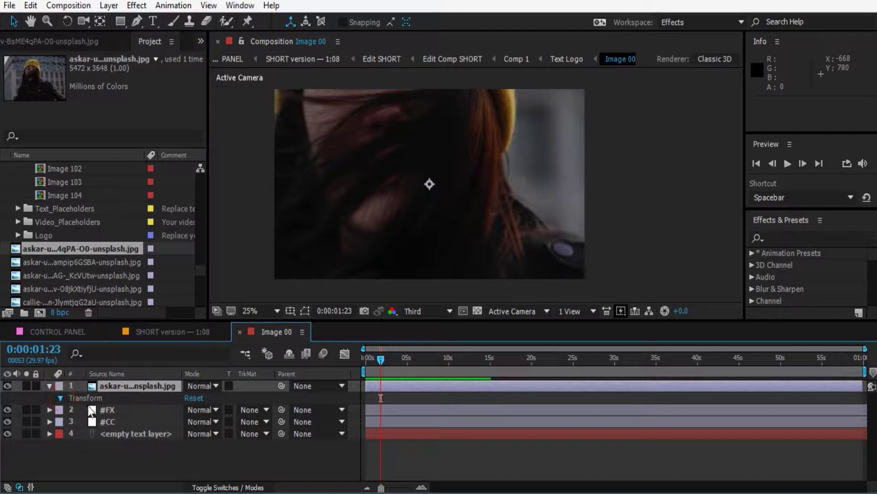
pyautogui.click(61, 398)
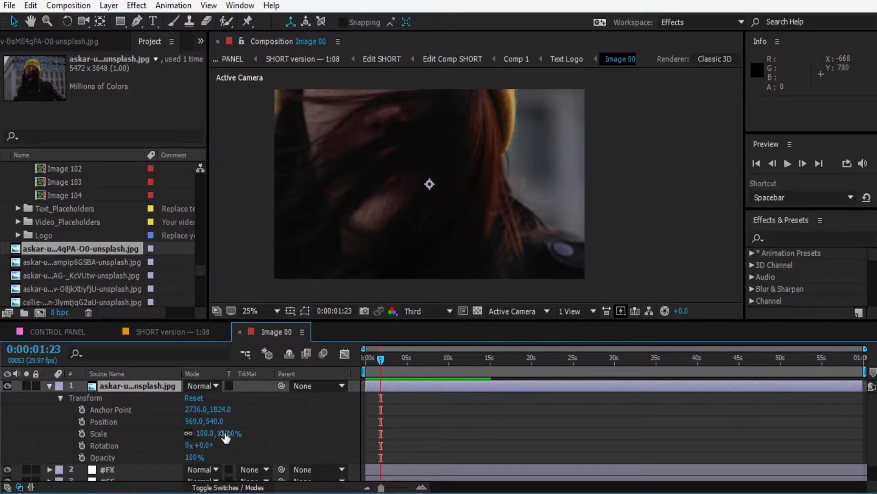
pyautogui.moveTo(221, 434); pyautogui.dragTo(196, 443)
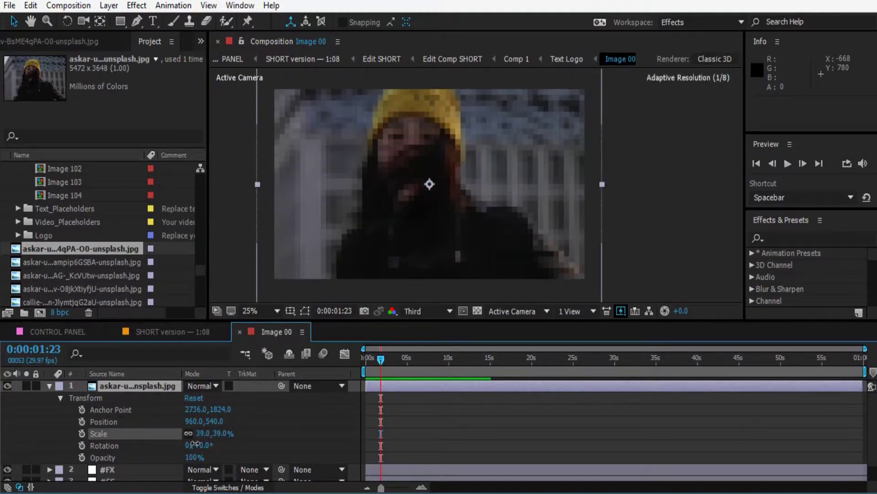
pyautogui.moveTo(195, 444); pyautogui.dragTo(192, 443)
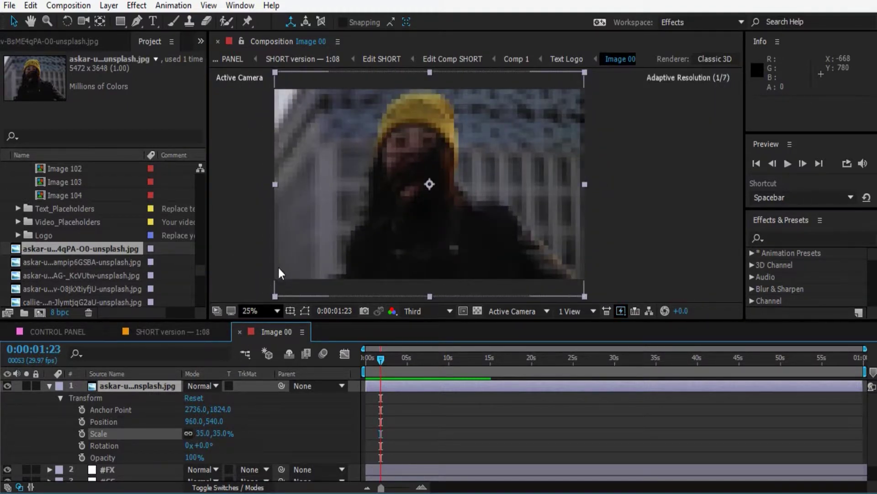
pyautogui.click(218, 433)
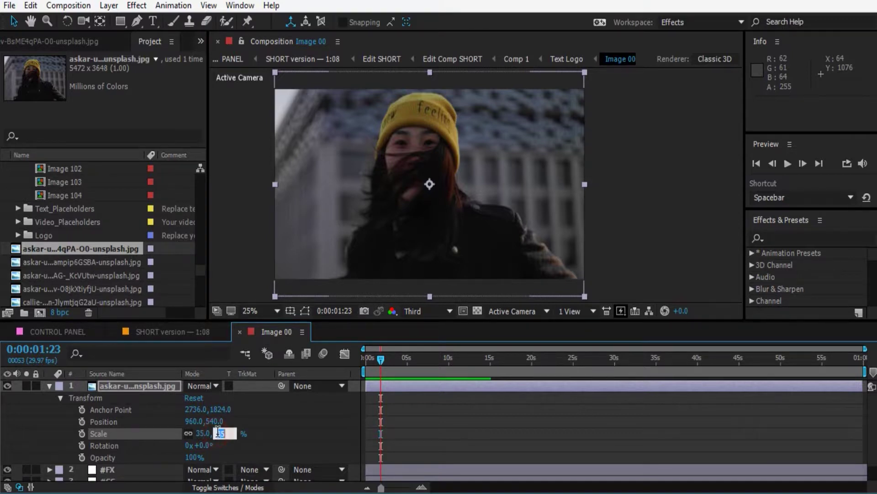
pyautogui.click(254, 433)
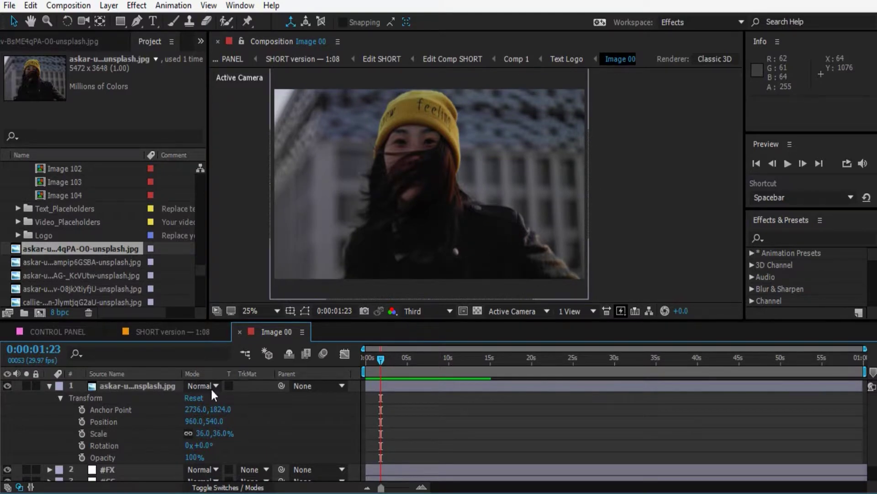
# Close Image 00 and open the Image 01 placeholder composition.
pyautogui.click(240, 333)
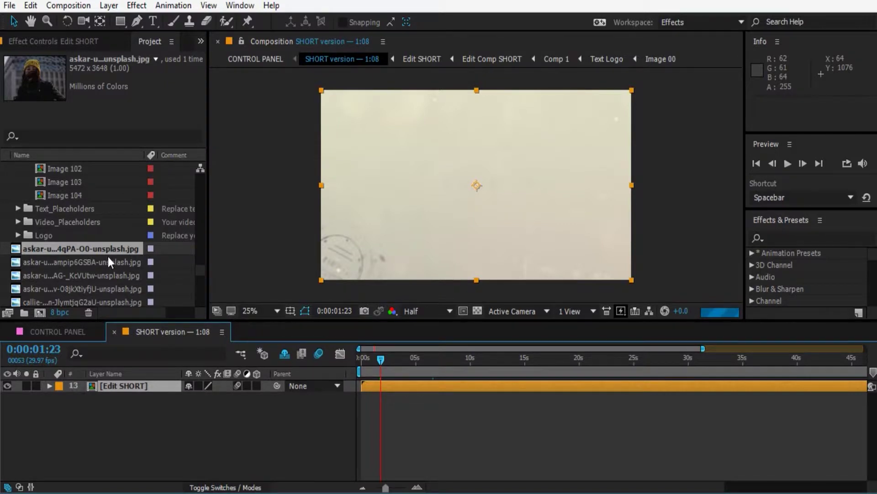
pyautogui.scroll(5, 108, 257)
pyautogui.scroll(4, 108, 256)
pyautogui.scroll(4, 108, 256)
pyautogui.scroll(4, 108, 256)
pyautogui.scroll(4, 108, 256)
pyautogui.scroll(4, 108, 256)
pyautogui.scroll(4, 114, 252)
pyautogui.scroll(6, 122, 251)
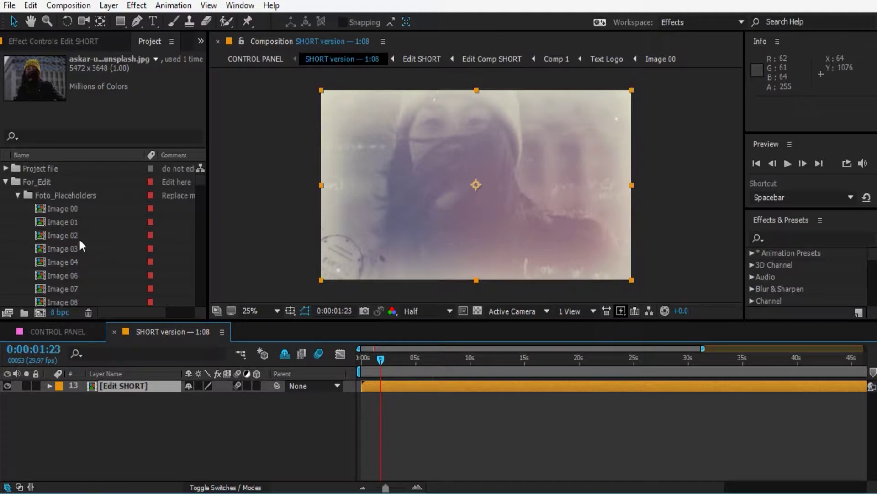
pyautogui.doubleClick(68, 223)
# Add the second Unsplash photo to the Image 01 composition.
pyautogui.scroll(-5, 68, 223)
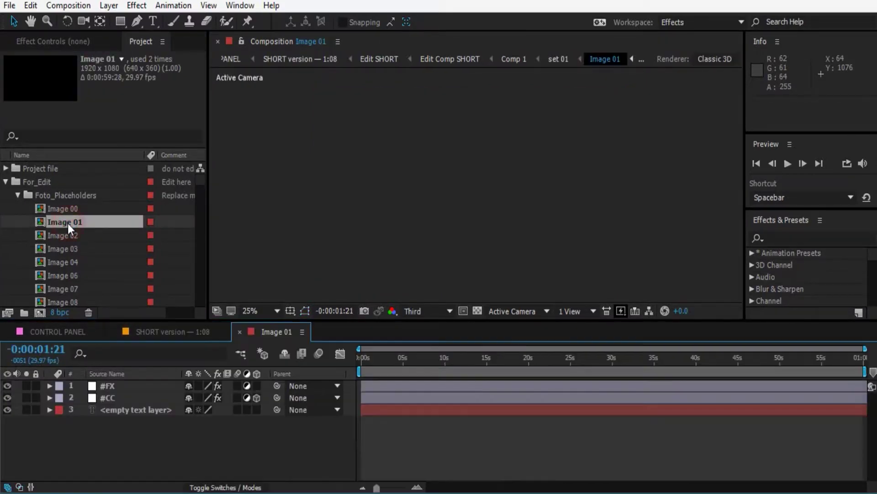
pyautogui.scroll(-5, 68, 223)
pyautogui.scroll(-5, 68, 223)
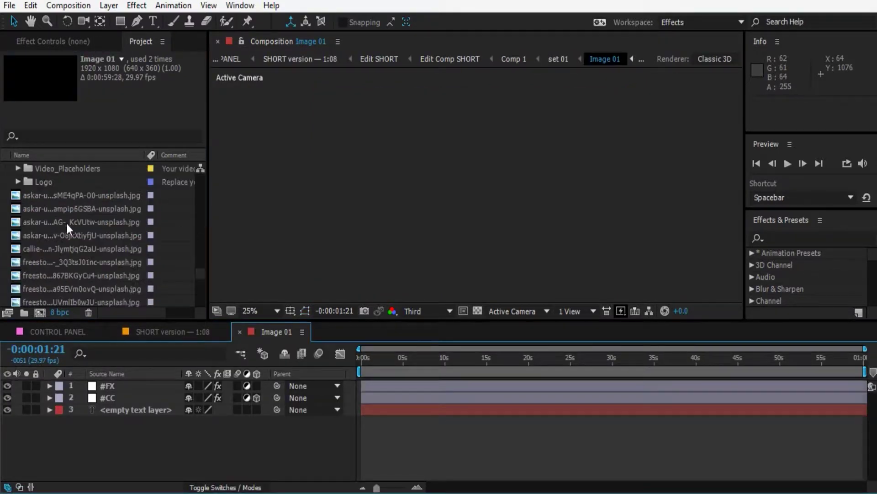
pyautogui.click(39, 209)
pyautogui.moveTo(38, 209); pyautogui.dragTo(124, 387)
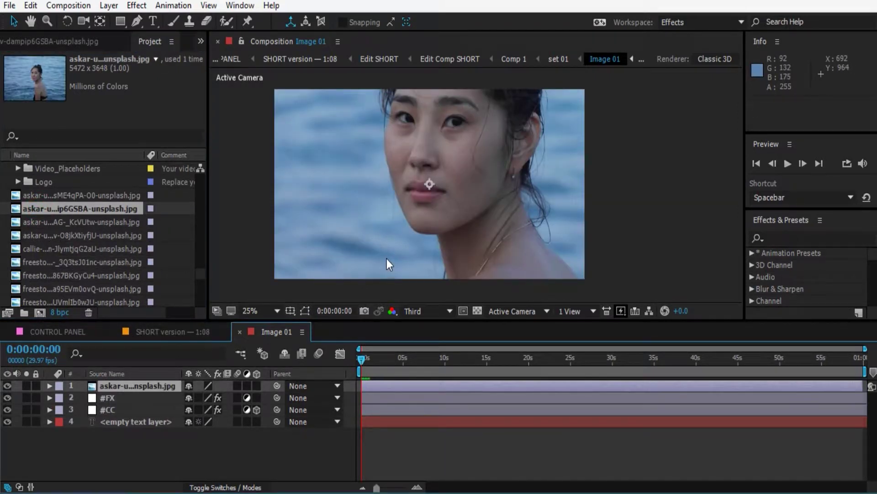
# Scale the Image 01 photo layer to 36%.
pyautogui.click(49, 386)
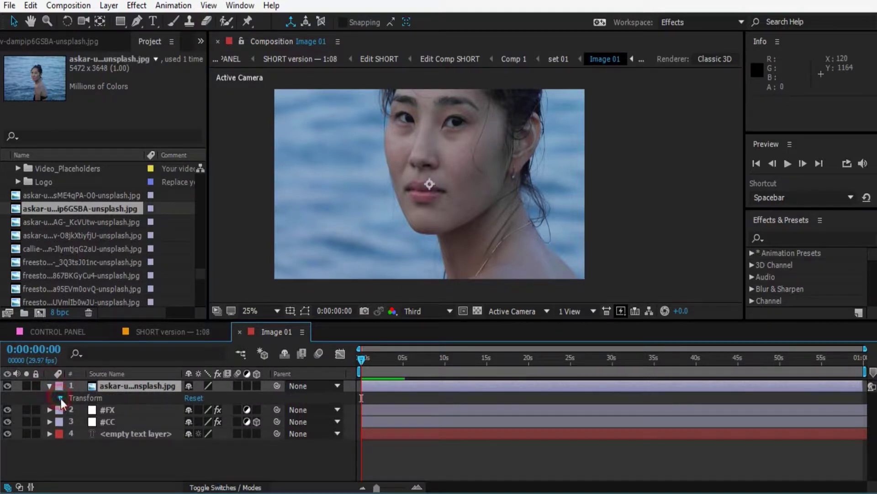
pyautogui.click(60, 398)
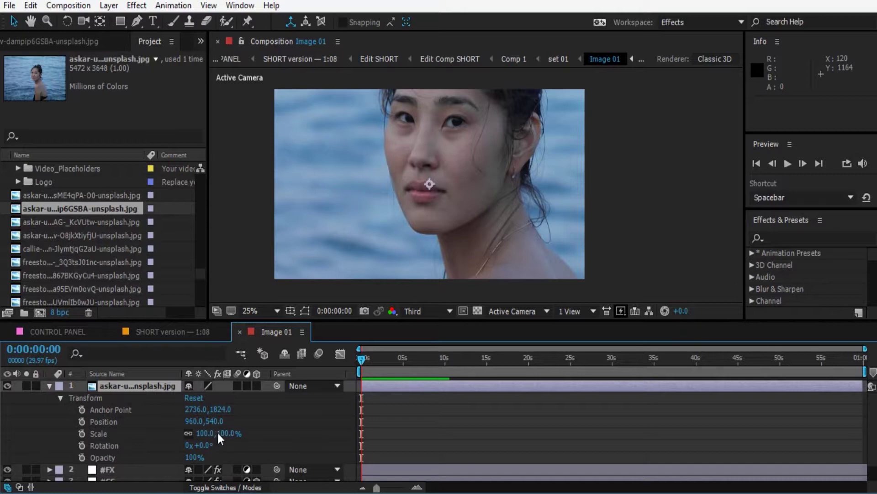
pyautogui.moveTo(222, 434)
pyautogui.mouseDown()
pyautogui.moveTo(192, 445)
pyautogui.moveTo(202, 447)
pyautogui.mouseUp()
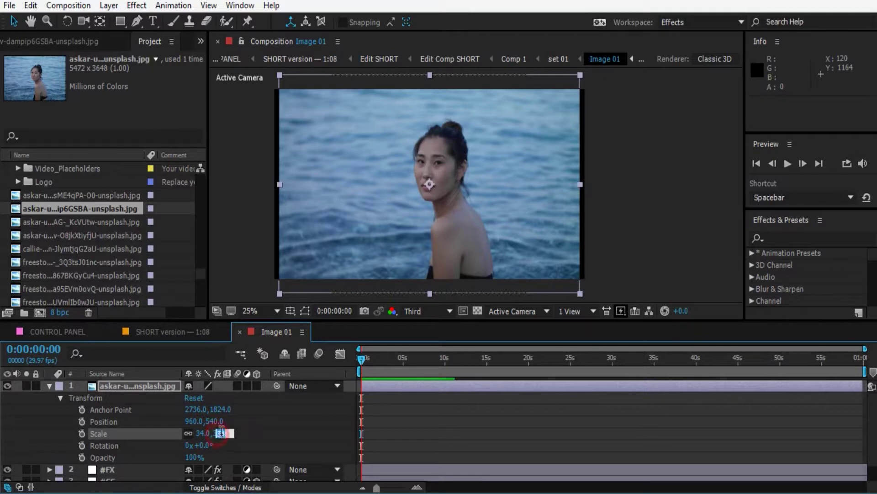
pyautogui.press('Return')
pyautogui.click(261, 432)
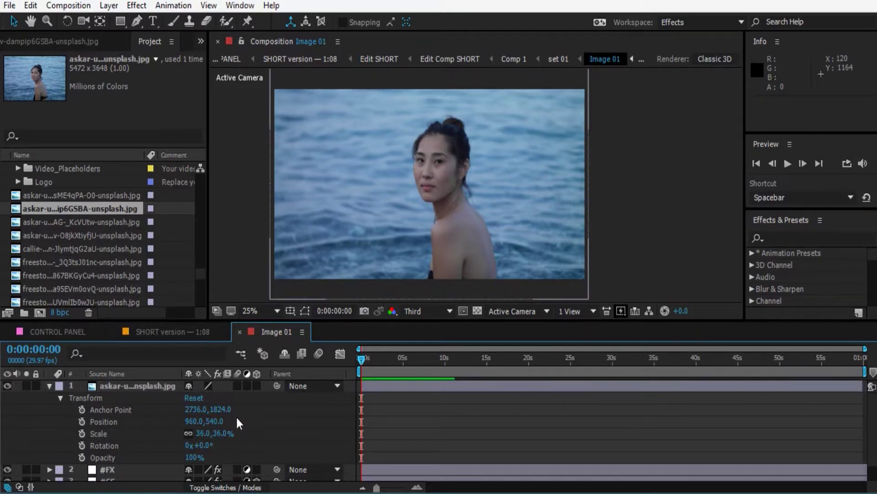
# Move the photo up to Position 960,477, zoom out to 12.5%, and close Image 01.
pyautogui.moveTo(211, 422); pyautogui.dragTo(144, 456)
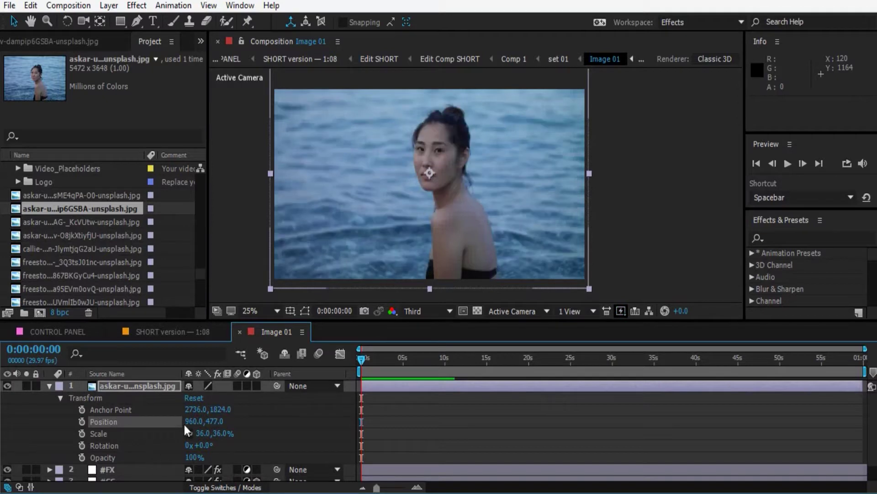
pyautogui.press(',')
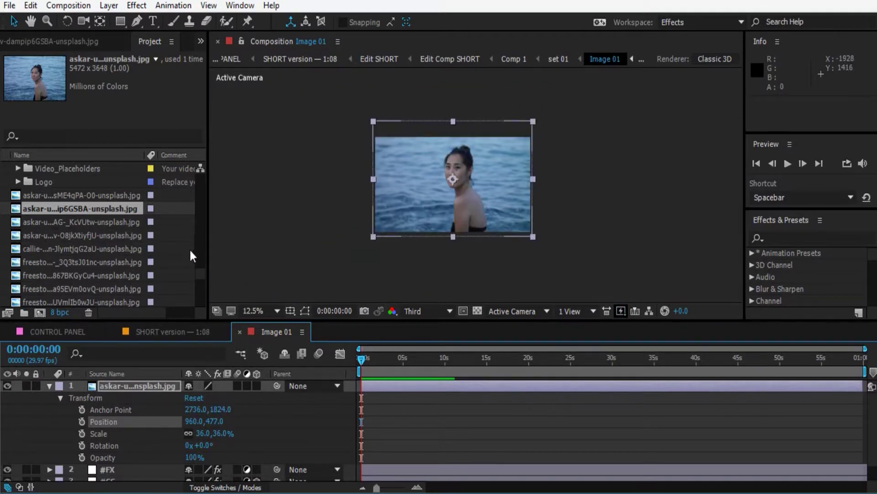
pyautogui.click(239, 331)
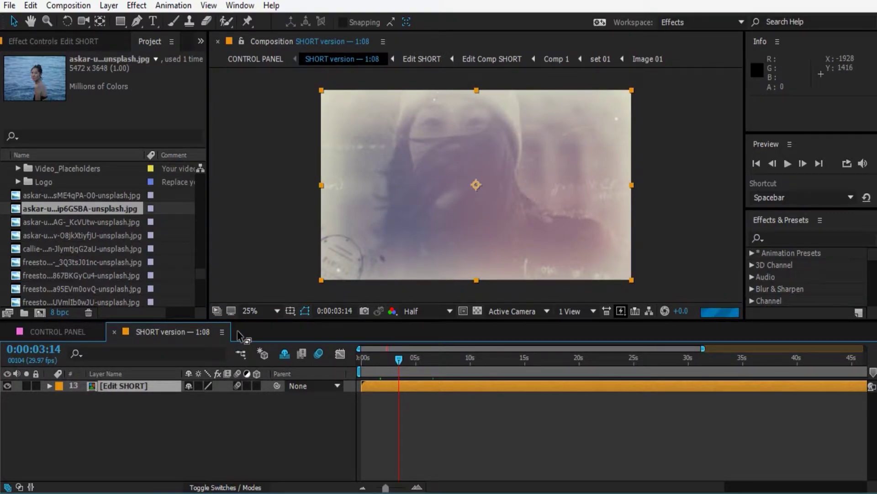
# Preview the framed photo in SHORT version, then open Text 001 from Text_Placeholders.
pyautogui.click(418, 360)
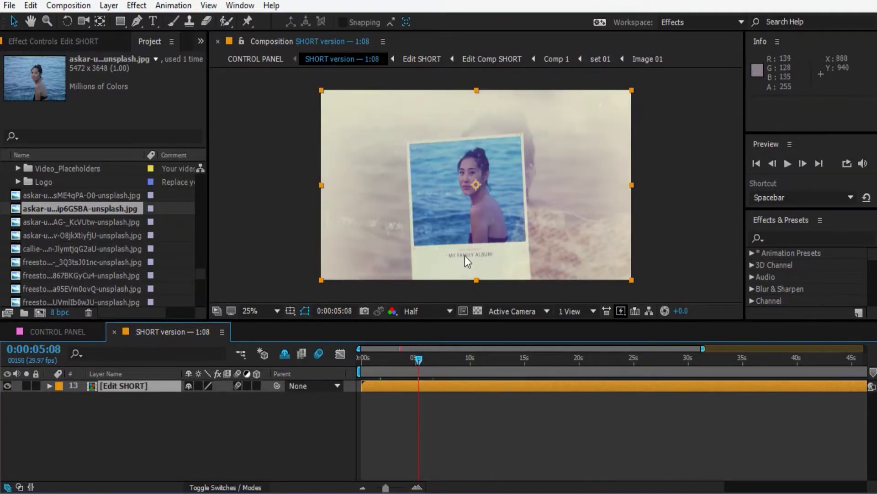
pyautogui.scroll(1, 104, 233)
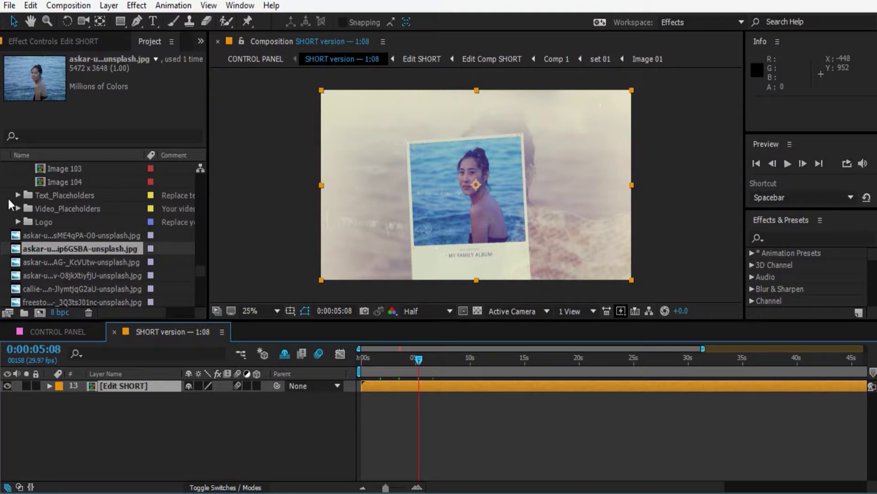
pyautogui.click(18, 195)
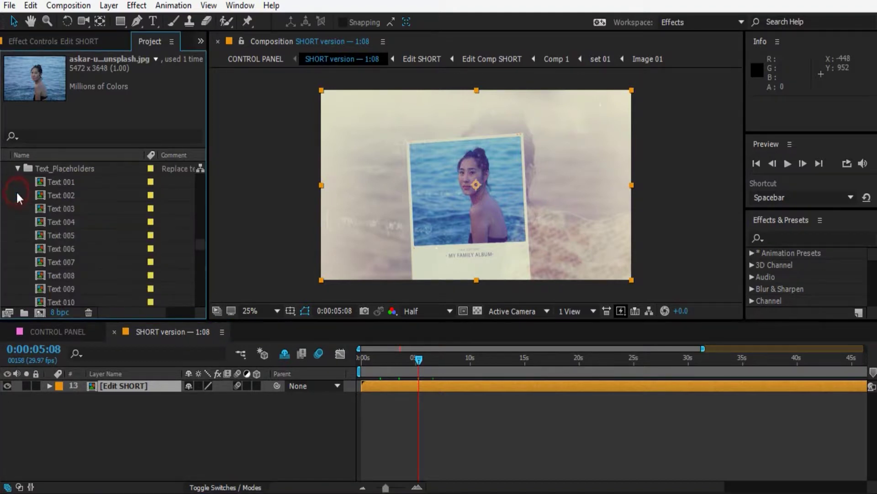
pyautogui.click(66, 182)
pyautogui.doubleClick(66, 182)
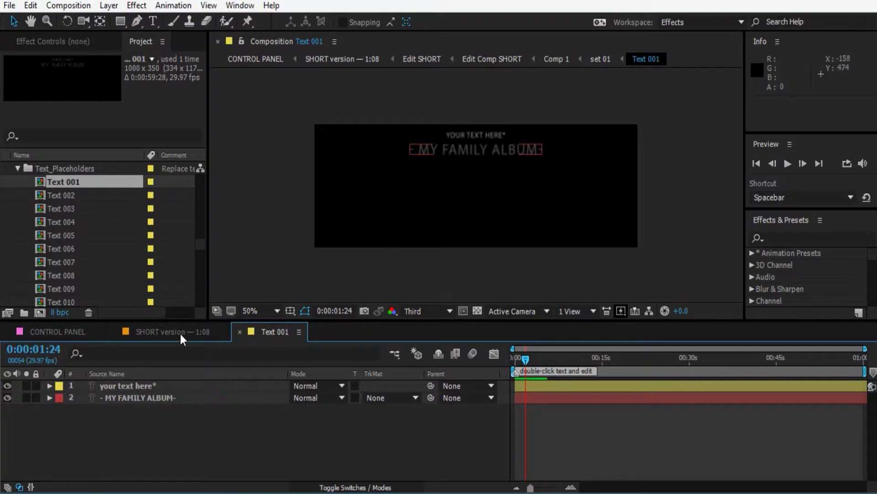
pyautogui.click(139, 387)
pyautogui.click(138, 395)
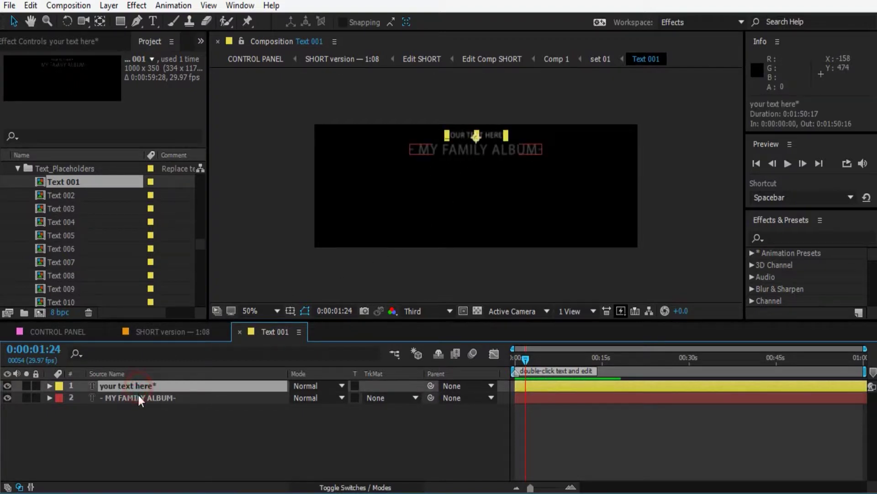
pyautogui.click(149, 332)
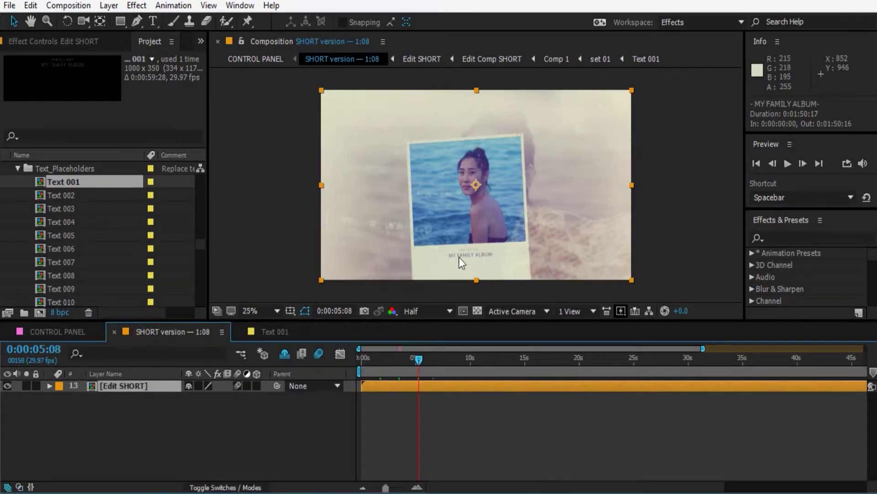
pyautogui.click(239, 332)
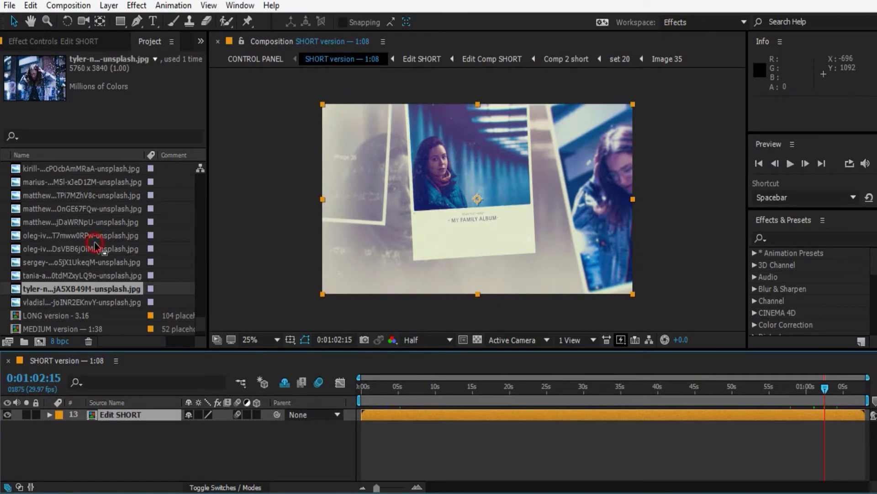
# Scroll to Image 35 in the Project panel and open it.
pyautogui.click(95, 247)
pyautogui.scroll(5, 94, 243)
pyautogui.scroll(2, 89, 231)
pyautogui.scroll(2, 80, 214)
pyautogui.scroll(2, 77, 212)
pyautogui.scroll(5, 76, 217)
pyautogui.doubleClick(70, 210)
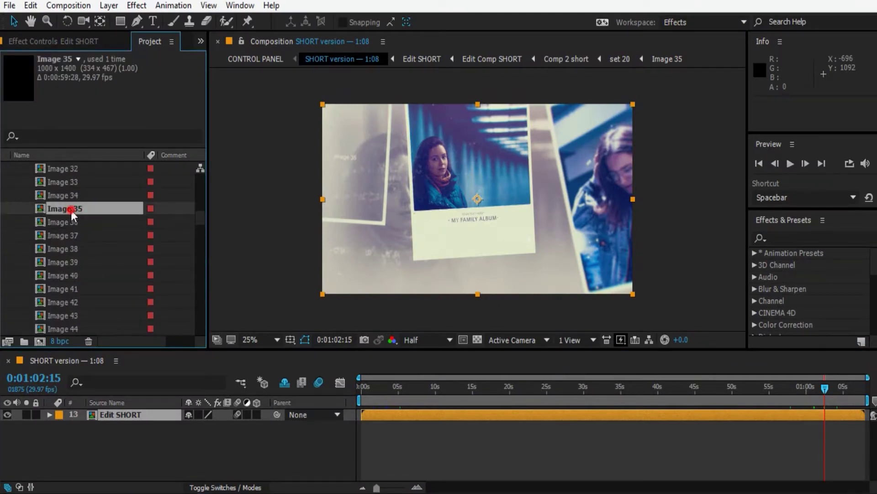
# Locate the portrait photo in the Project panel and start dragging it toward Image 35.
pyautogui.scroll(-6, 88, 233)
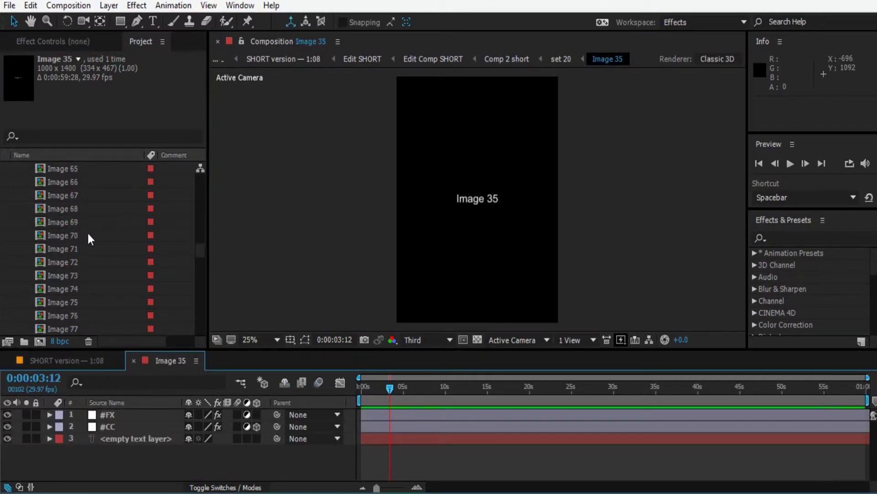
pyautogui.scroll(-7, 88, 233)
pyautogui.scroll(-5, 84, 238)
pyautogui.moveTo(58, 264); pyautogui.dragTo(80, 324)
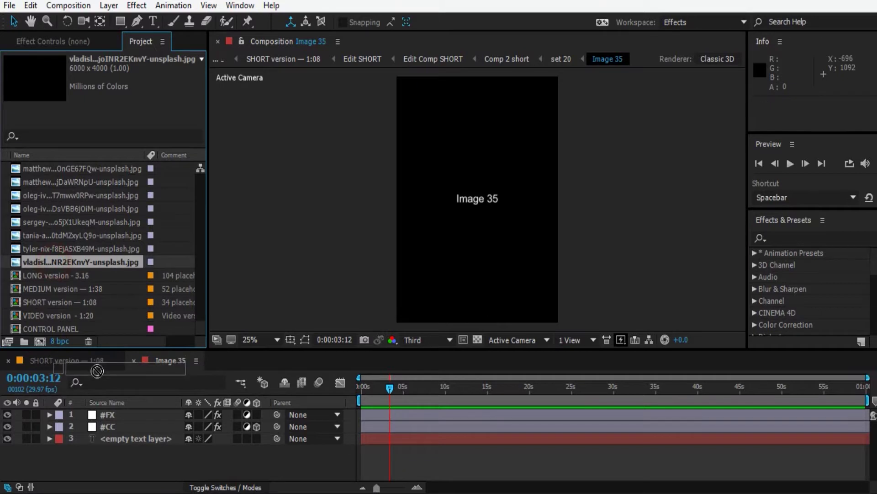
# Place the portrait photo in Image 35 at 38% scale and return to SHORT version.
pyautogui.moveTo(81, 325); pyautogui.dragTo(106, 414)
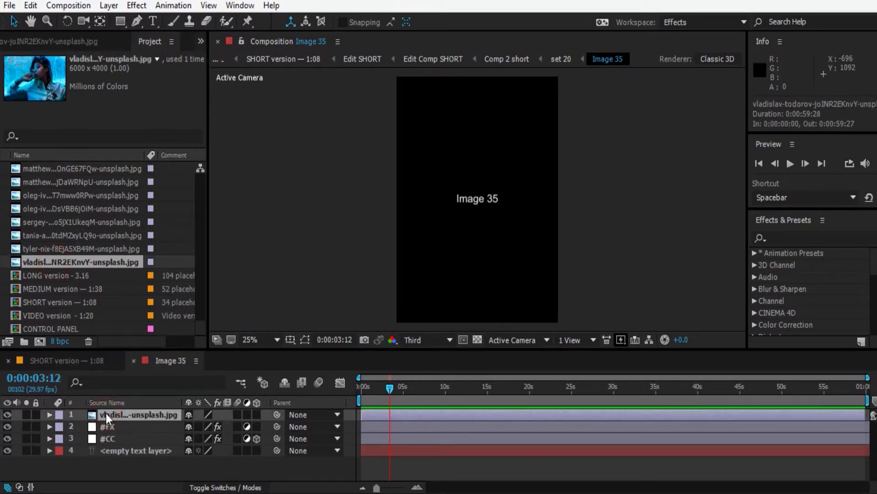
pyautogui.click(48, 414)
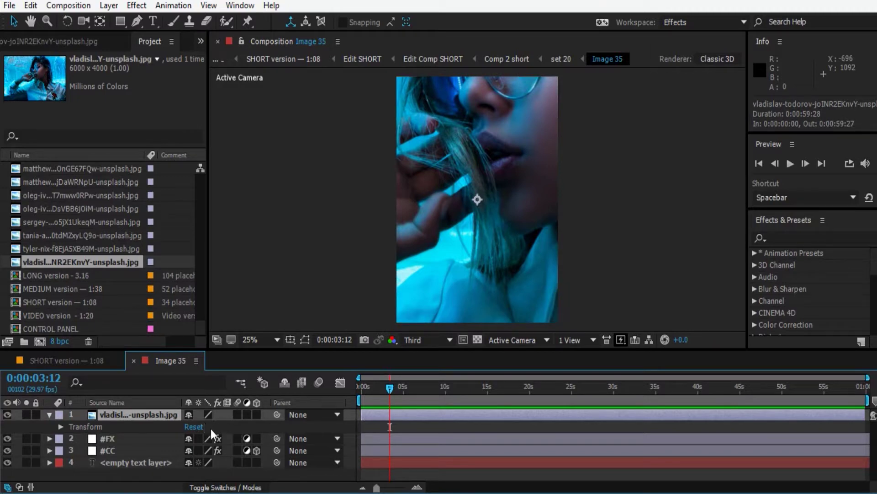
pyautogui.click(60, 426)
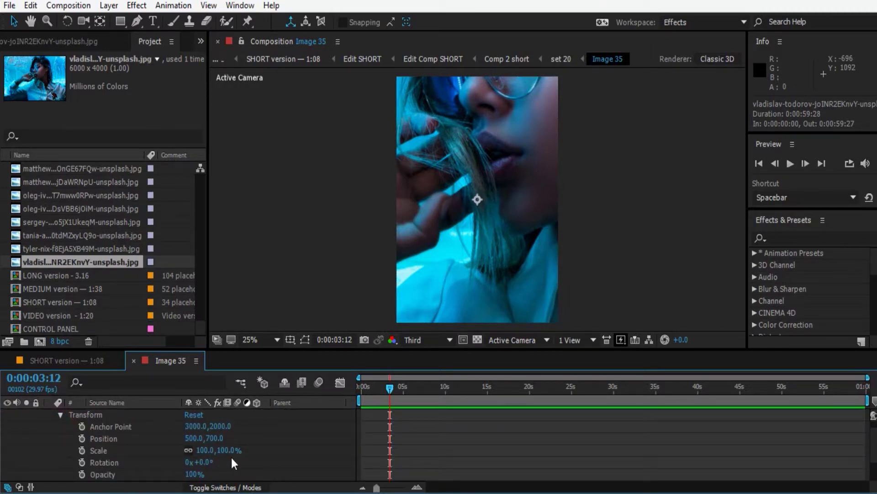
pyautogui.moveTo(219, 450); pyautogui.dragTo(199, 462)
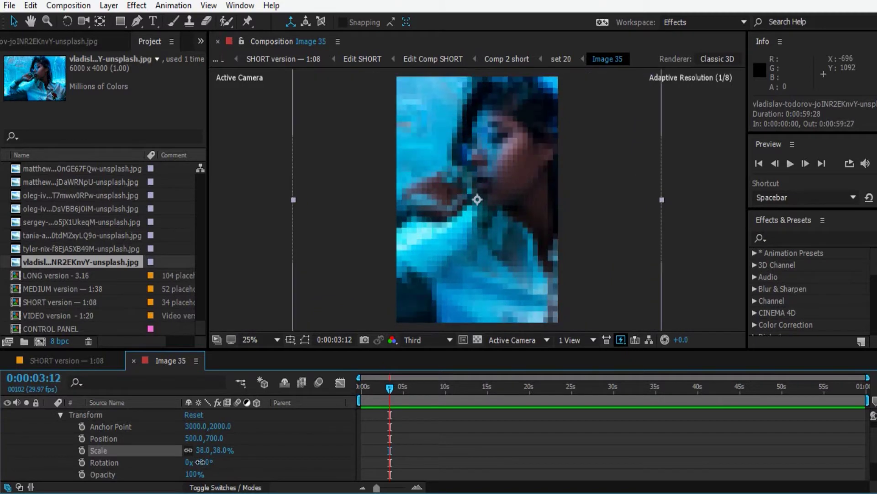
pyautogui.press(',')
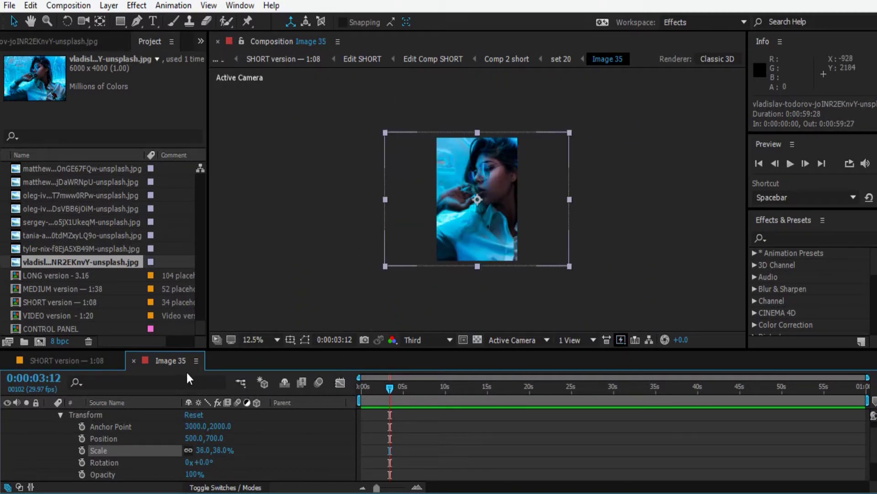
pyautogui.click(133, 361)
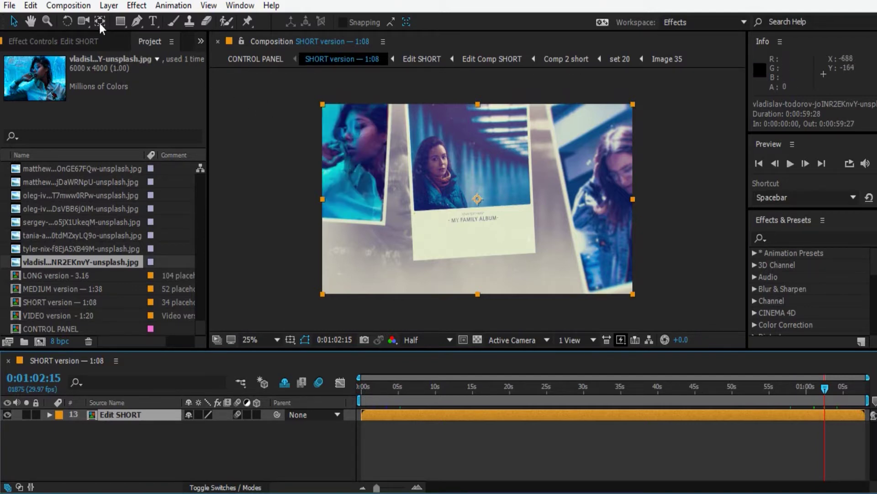
# Add SHORT version — 1:08 to the Render Queue, enlarge the panel, and open its output module.
pyautogui.click(82, 9)
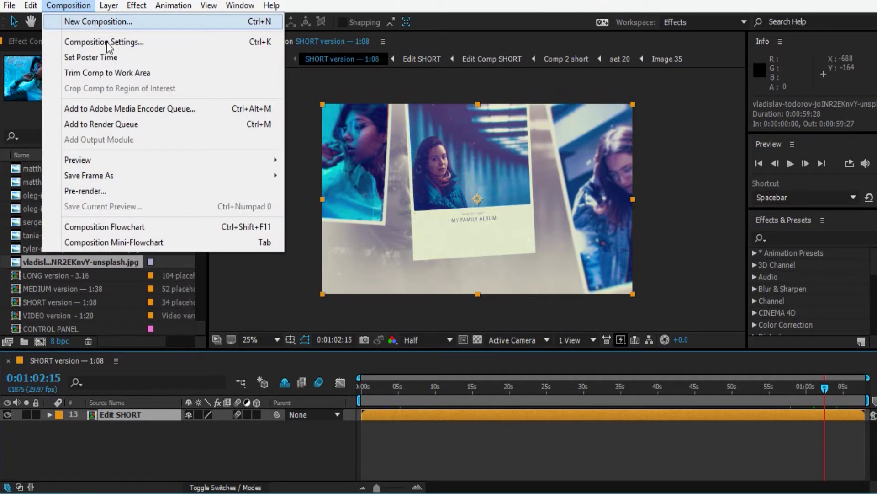
pyautogui.click(173, 126)
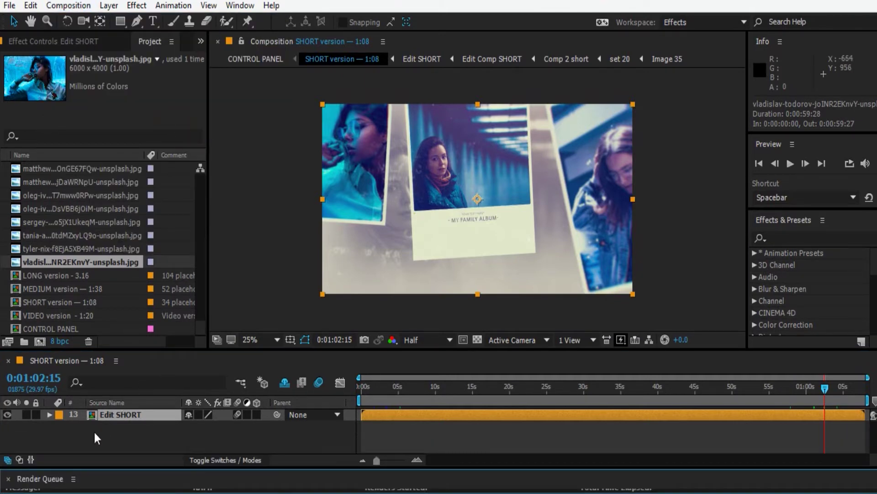
pyautogui.click(49, 478)
pyautogui.moveTo(194, 351); pyautogui.dragTo(194, 368)
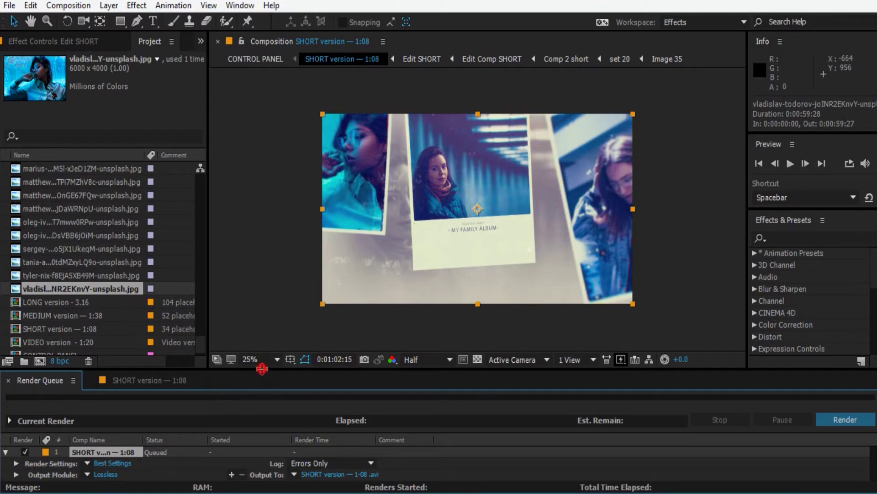
pyautogui.moveTo(259, 369); pyautogui.dragTo(251, 346)
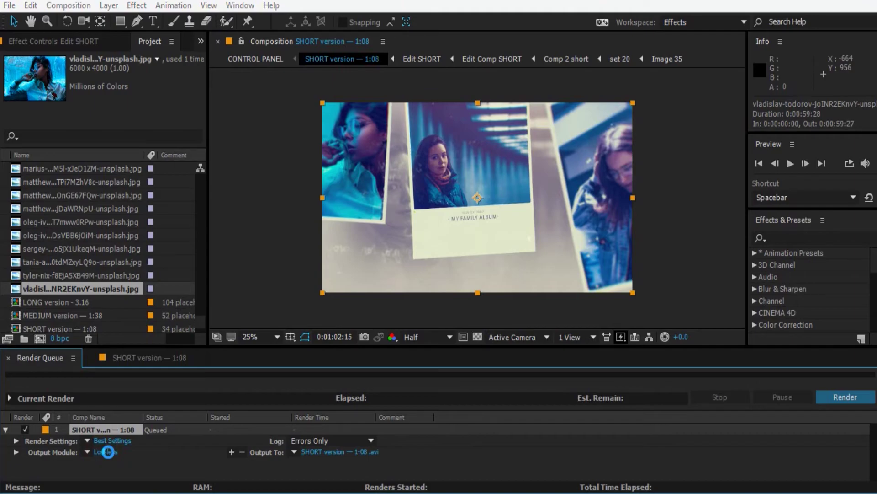
pyautogui.click(107, 452)
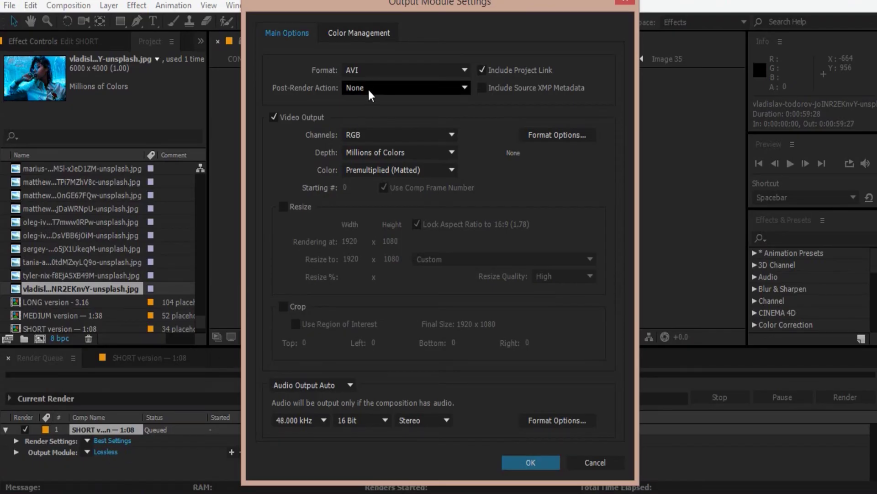
# Set the output format to QuickTime (.mov) and start rendering SHORT version — 1:08.
pyautogui.click(371, 75)
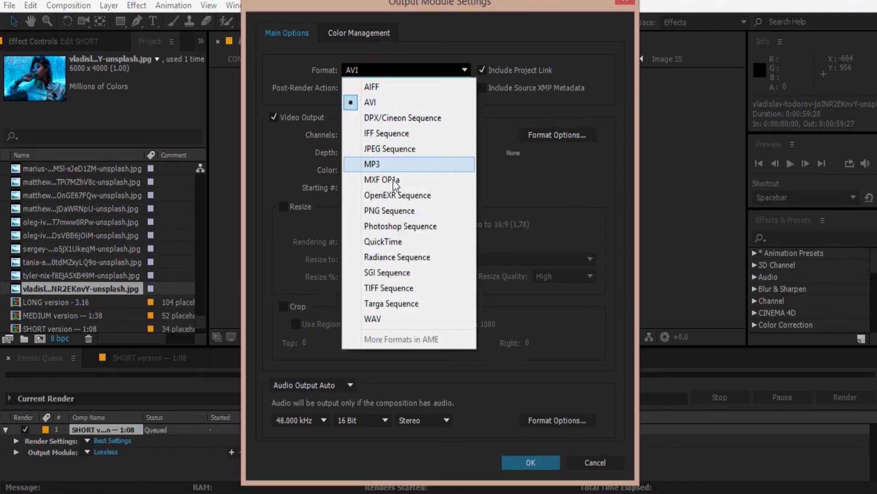
pyautogui.click(398, 244)
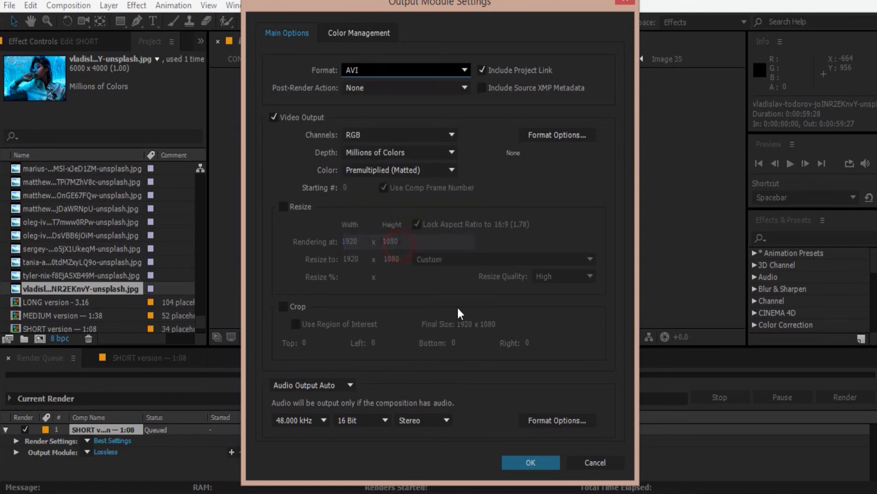
pyautogui.click(533, 463)
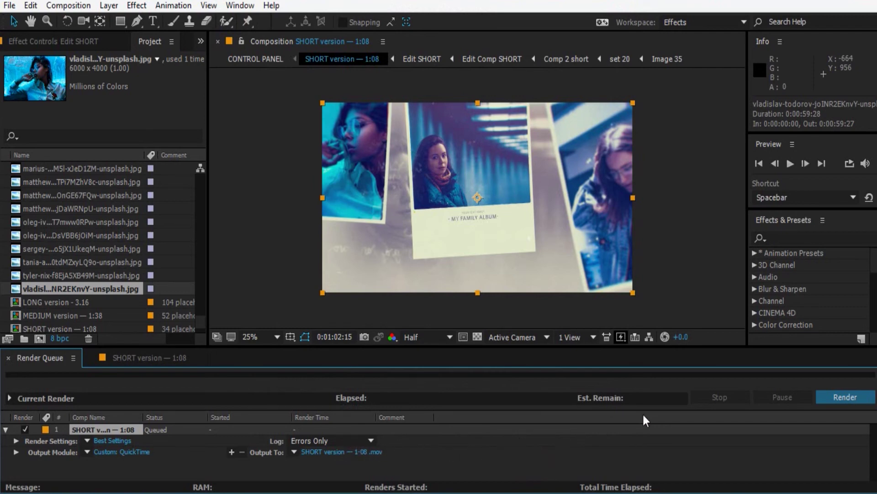
pyautogui.click(845, 401)
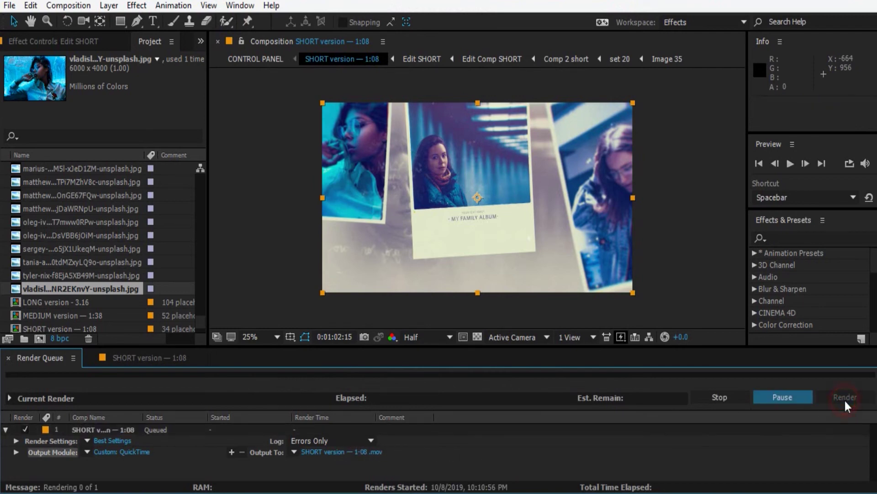